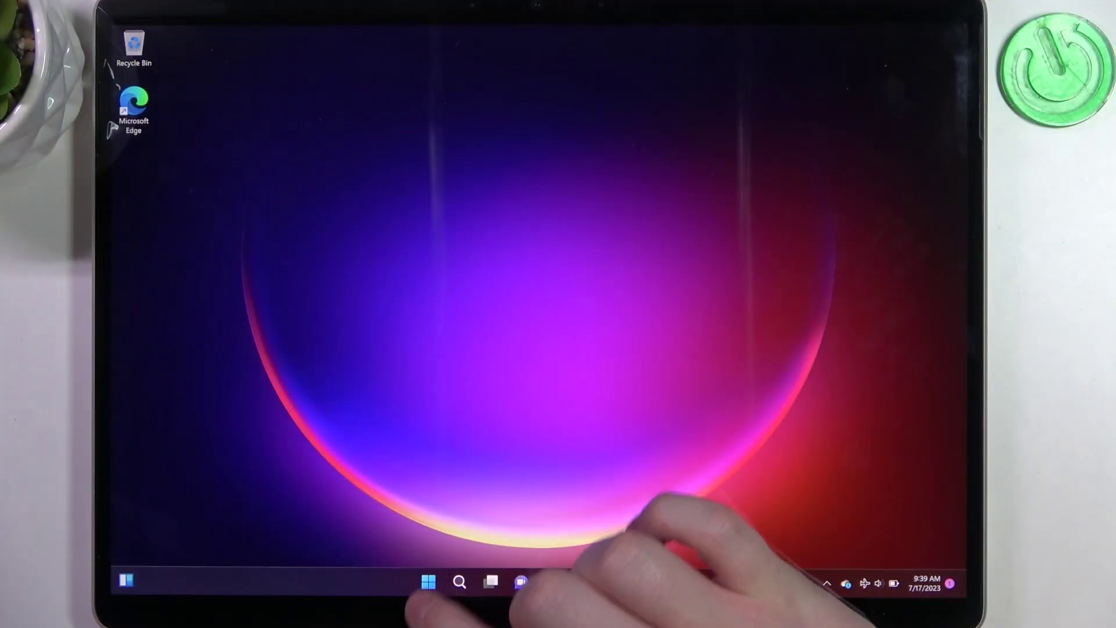
- Launch Settings from the Start menu and go to the Accounts page
click(429, 580)
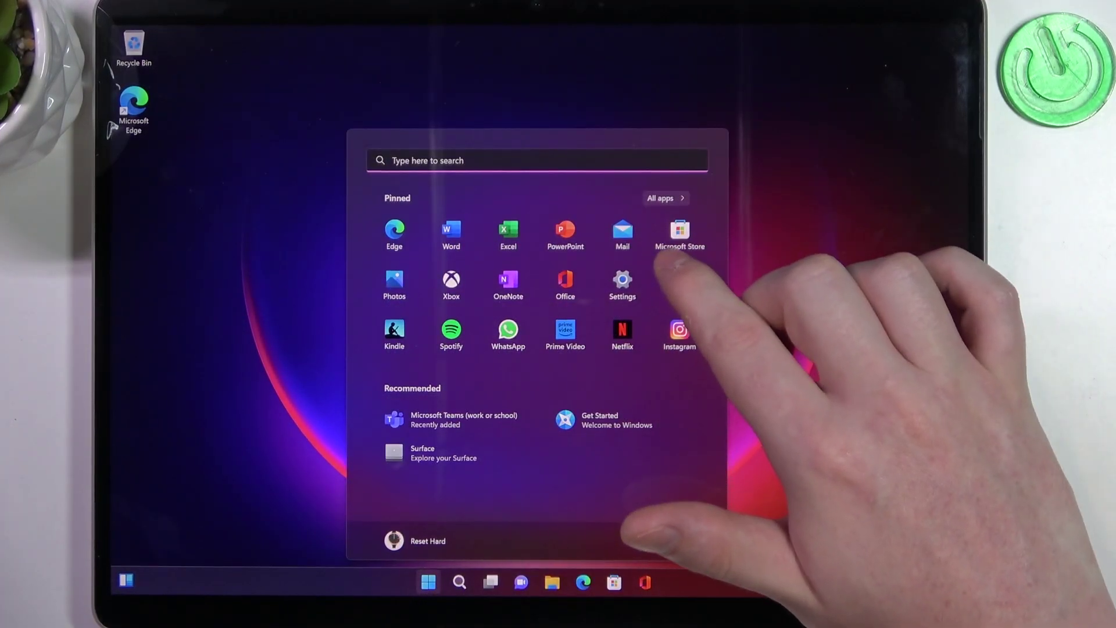
click(622, 281)
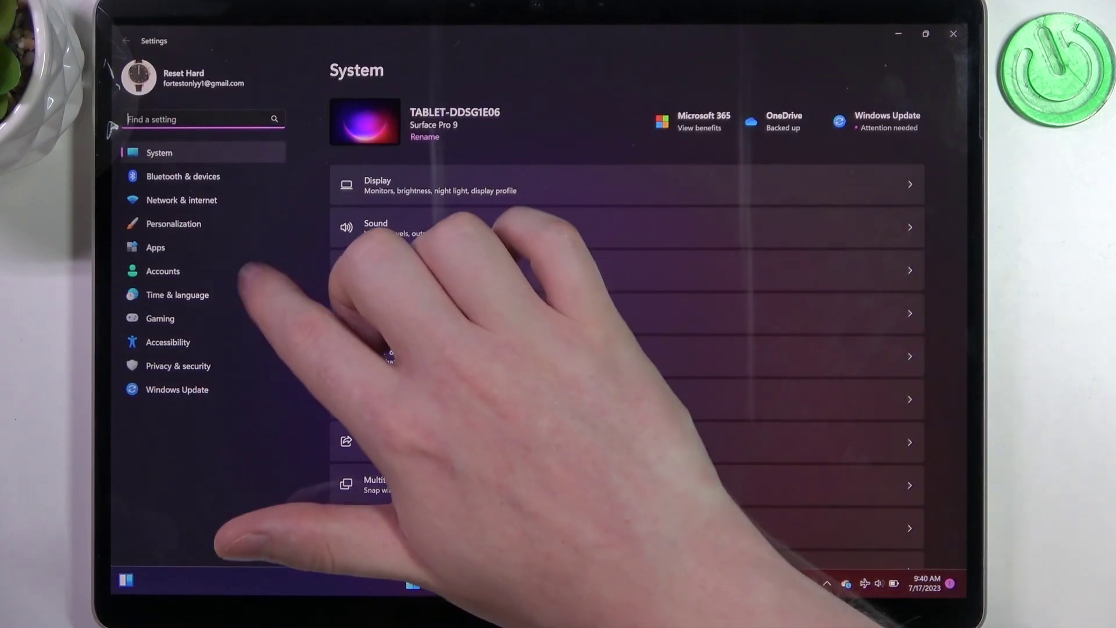
click(177, 294)
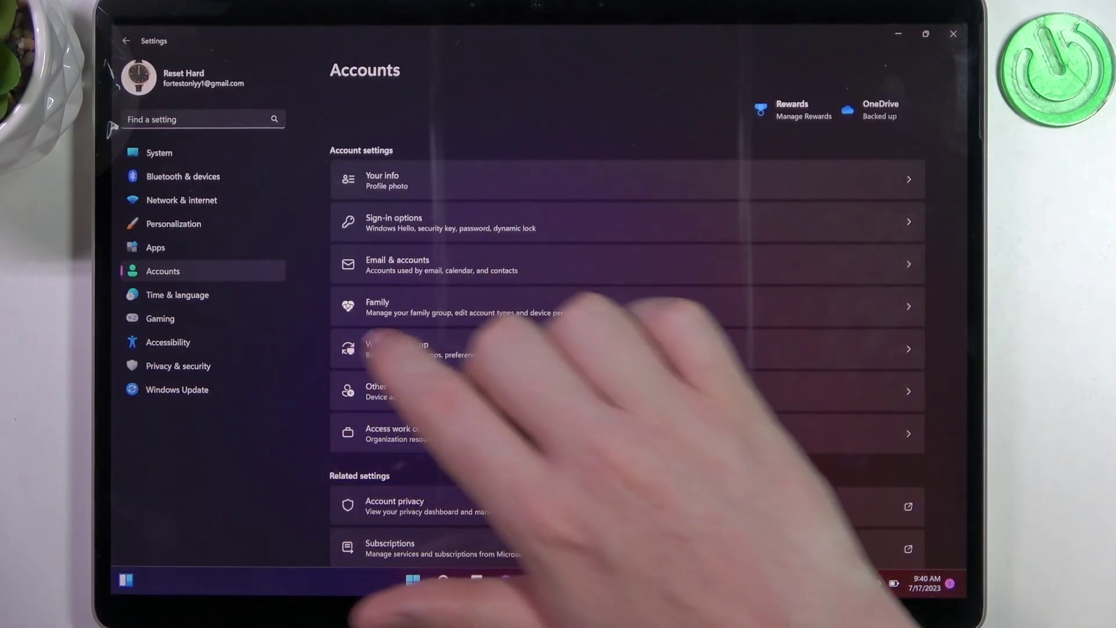
scroll(702, 384, down, 2)
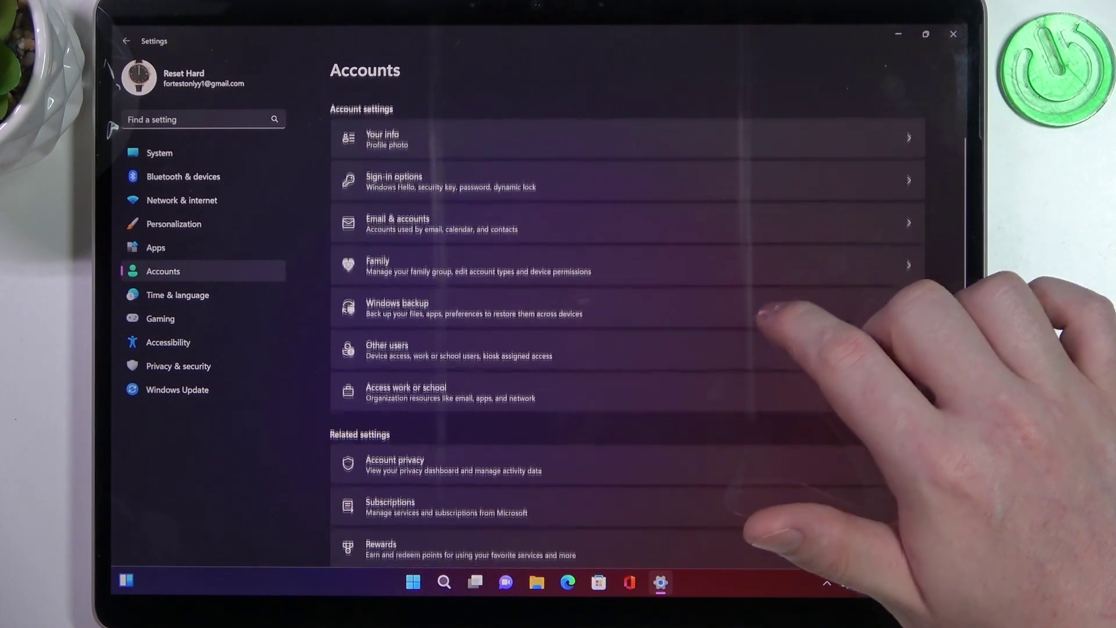
- On the Other users page, choose Add account to start adding a new person
click(680, 349)
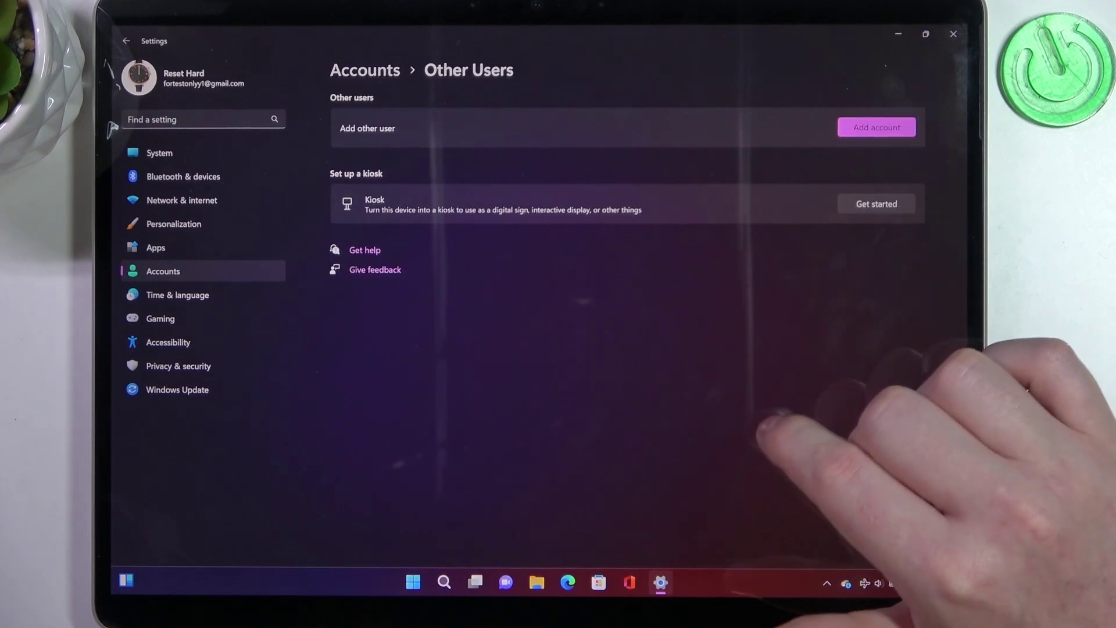
click(876, 127)
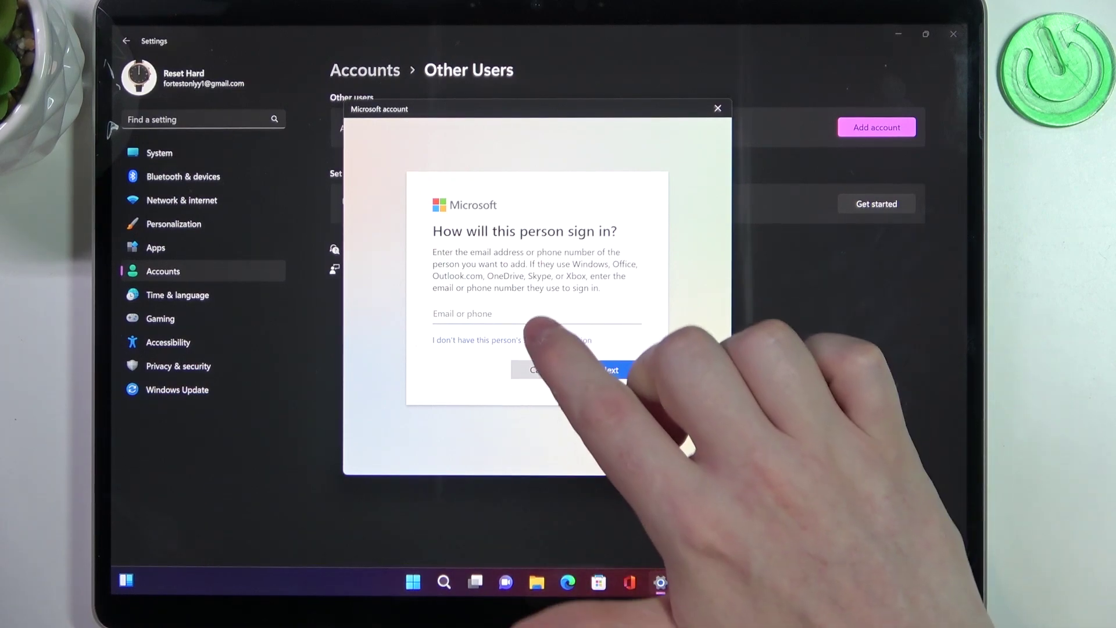
- Choose no sign-in information, then add a user without a Microsoft account
click(568, 340)
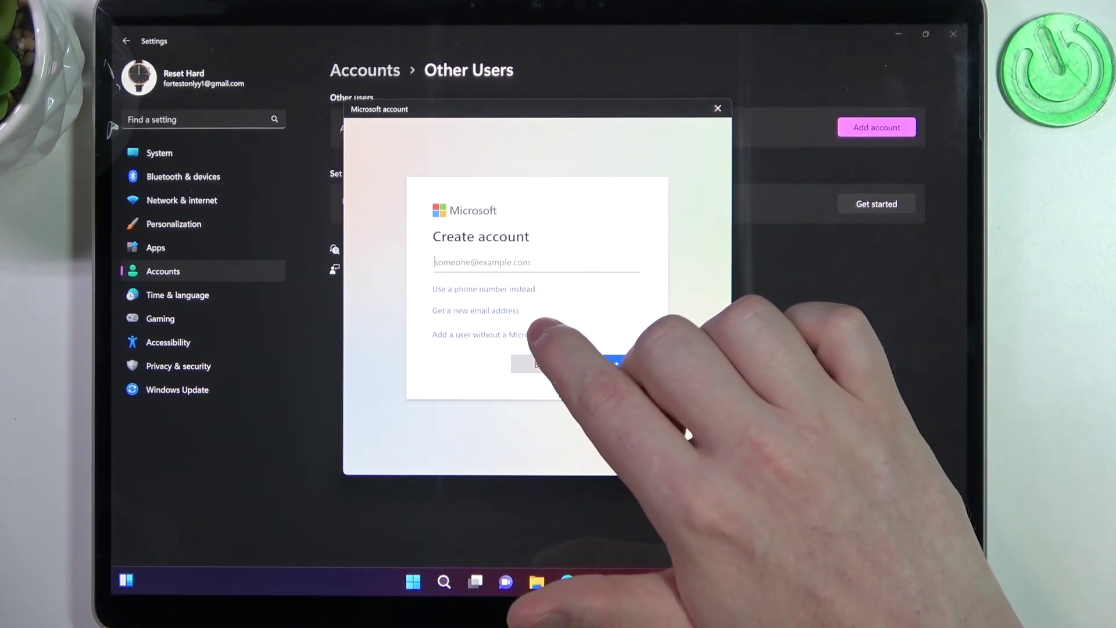
click(523, 334)
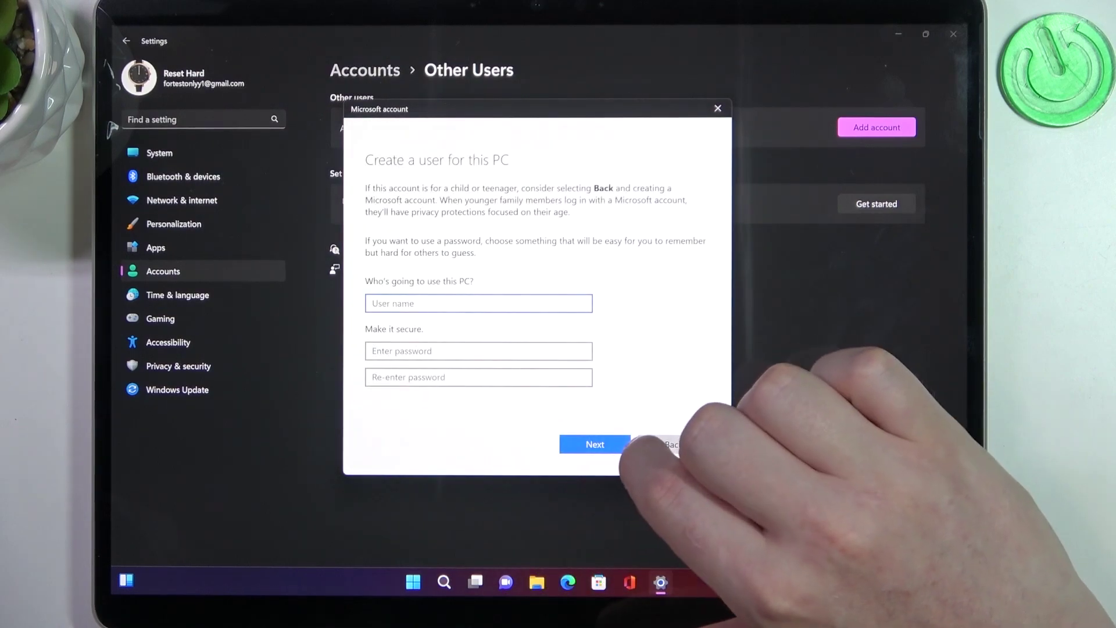
- Enter 'Gg' as the user name and create the local account
click(524, 305)
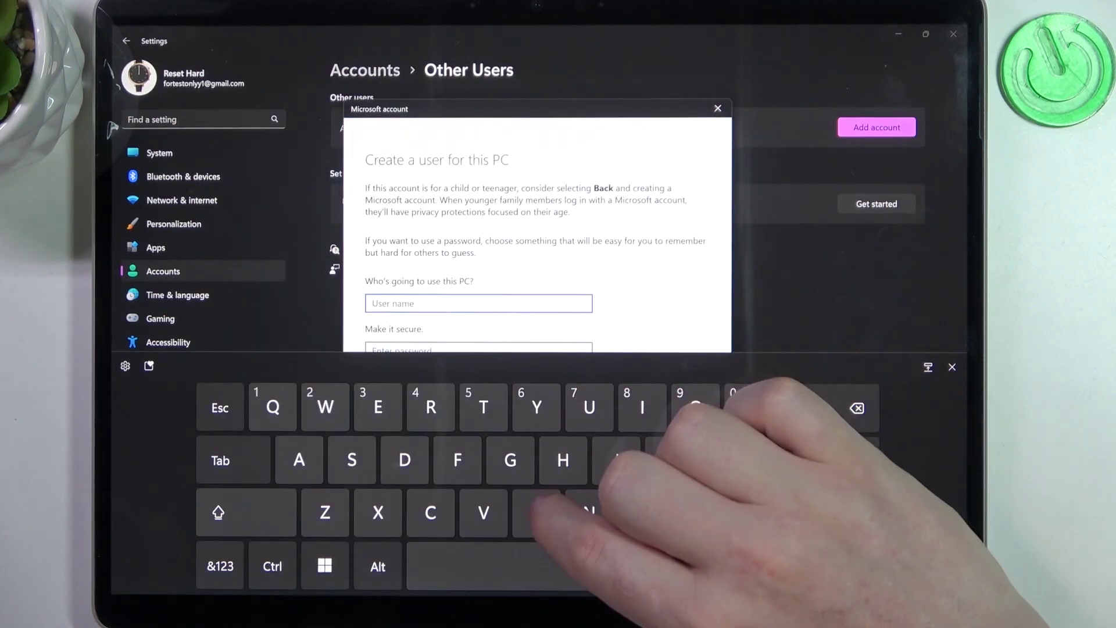
text(Gg)
click(563, 330)
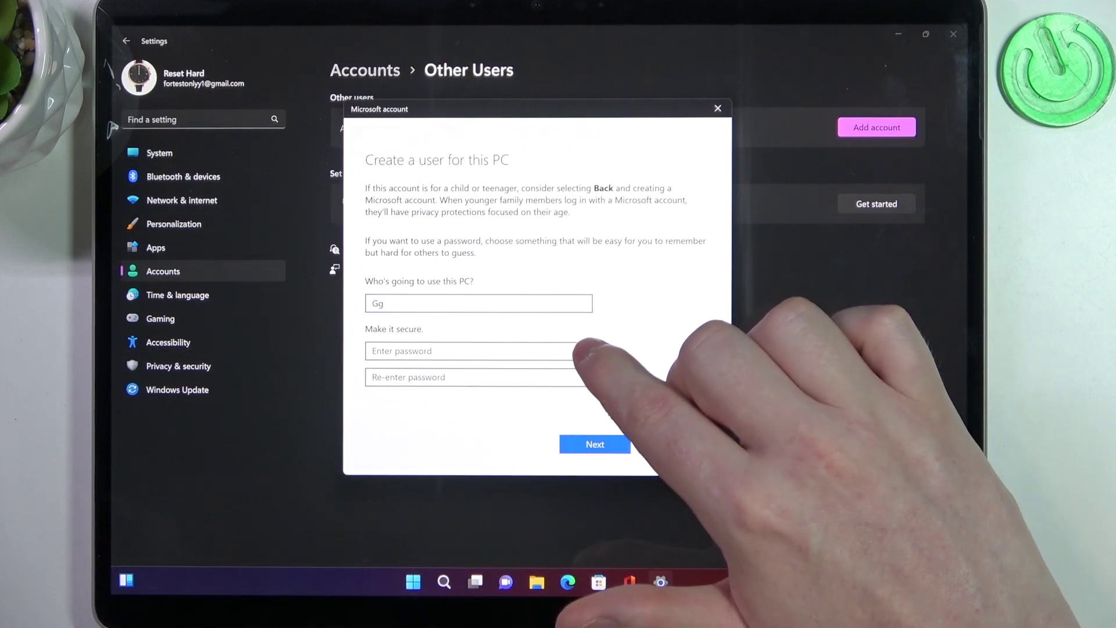
click(584, 349)
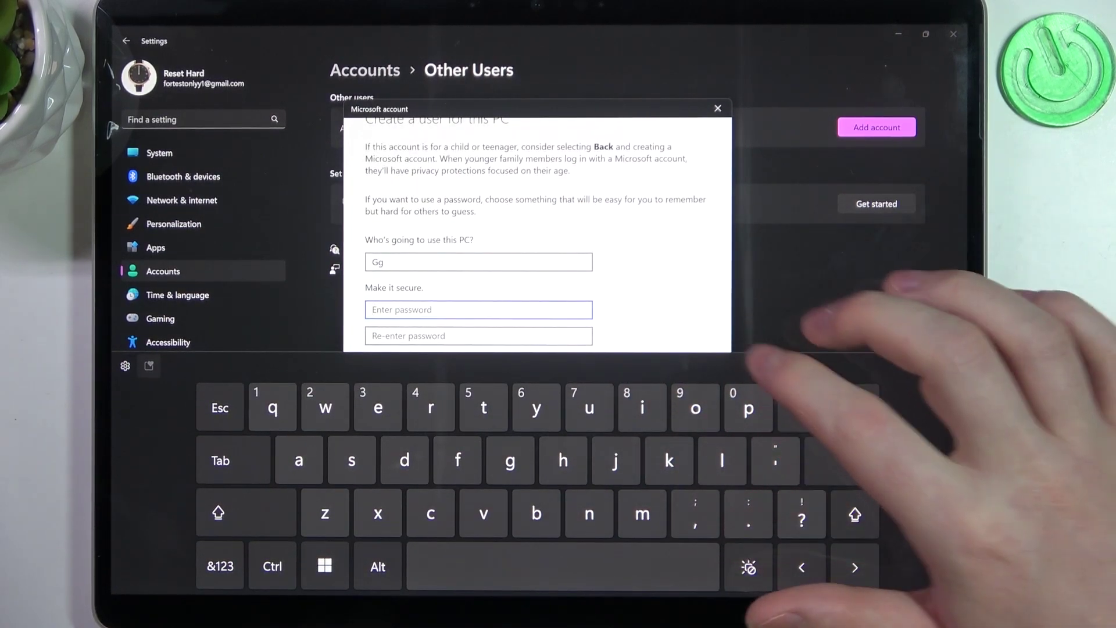
click(963, 365)
click(595, 444)
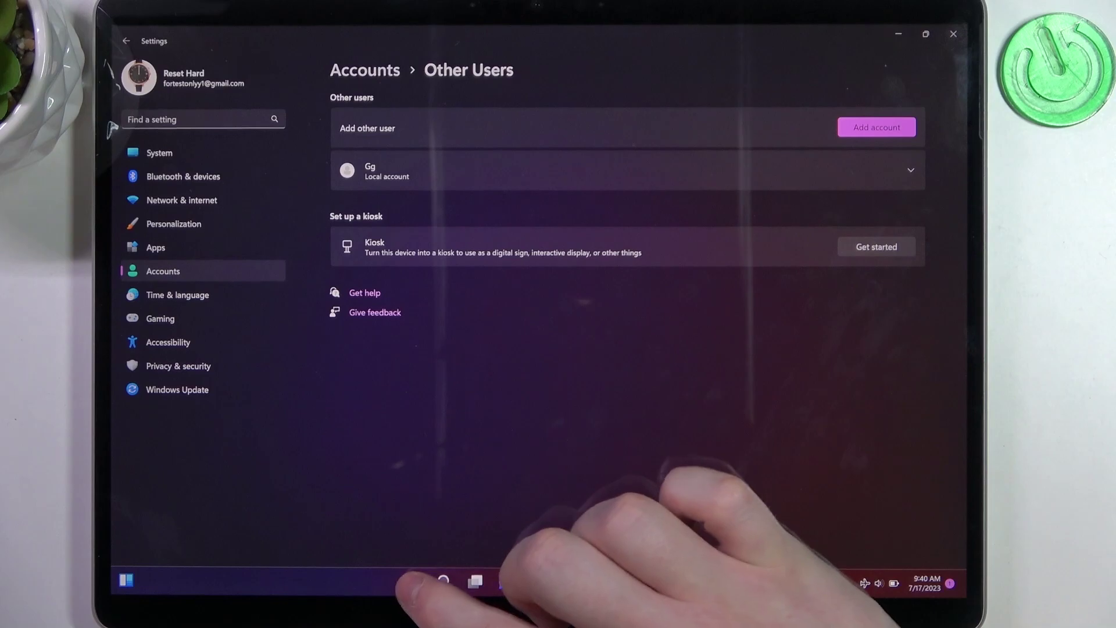
click(413, 581)
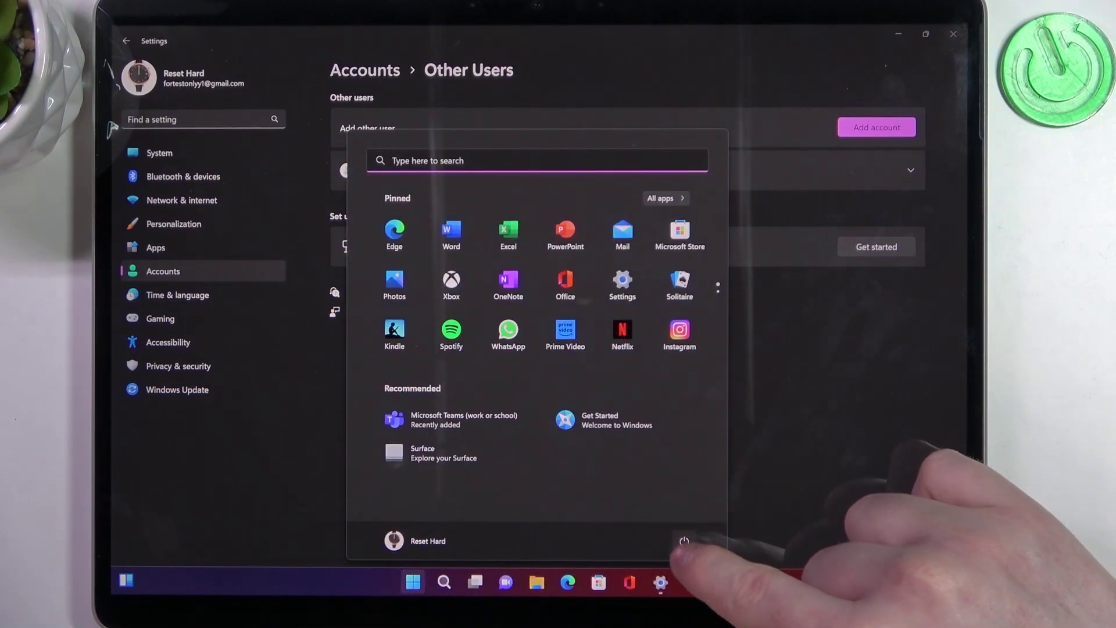
- Choose Gg from the Start menu profile options to sign out of the current account
click(667, 440)
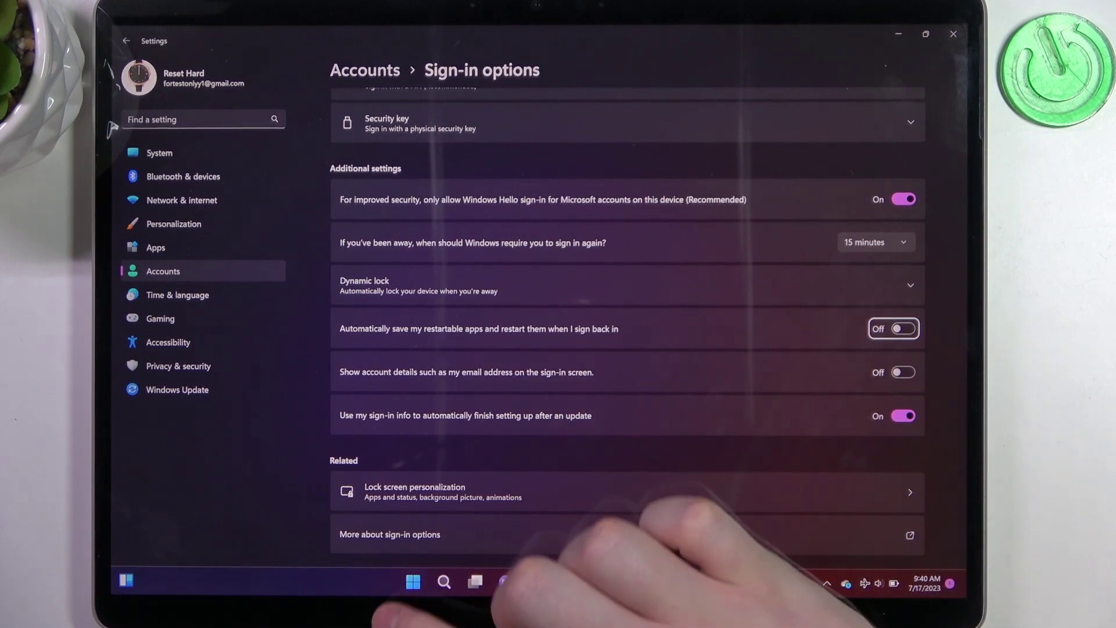
click(413, 582)
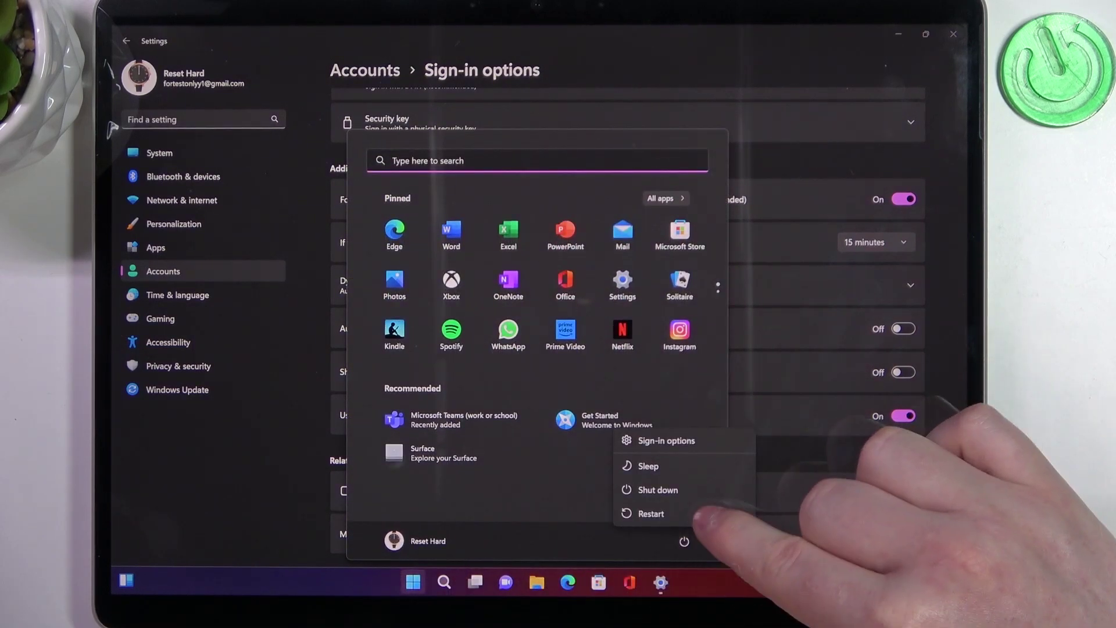
click(394, 541)
click(394, 541)
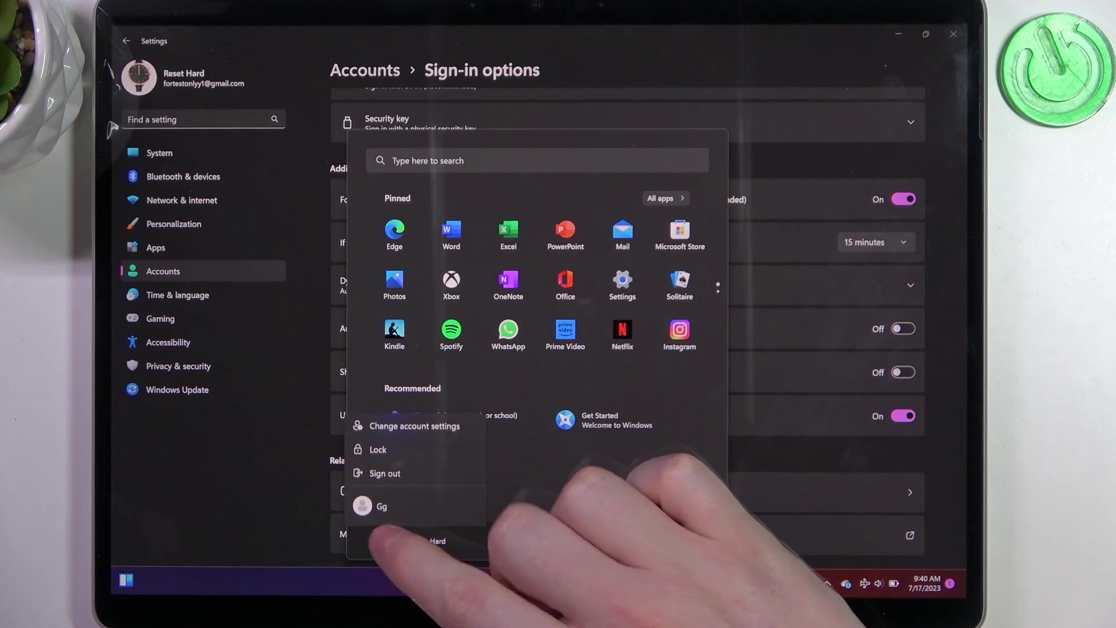
click(395, 540)
click(384, 470)
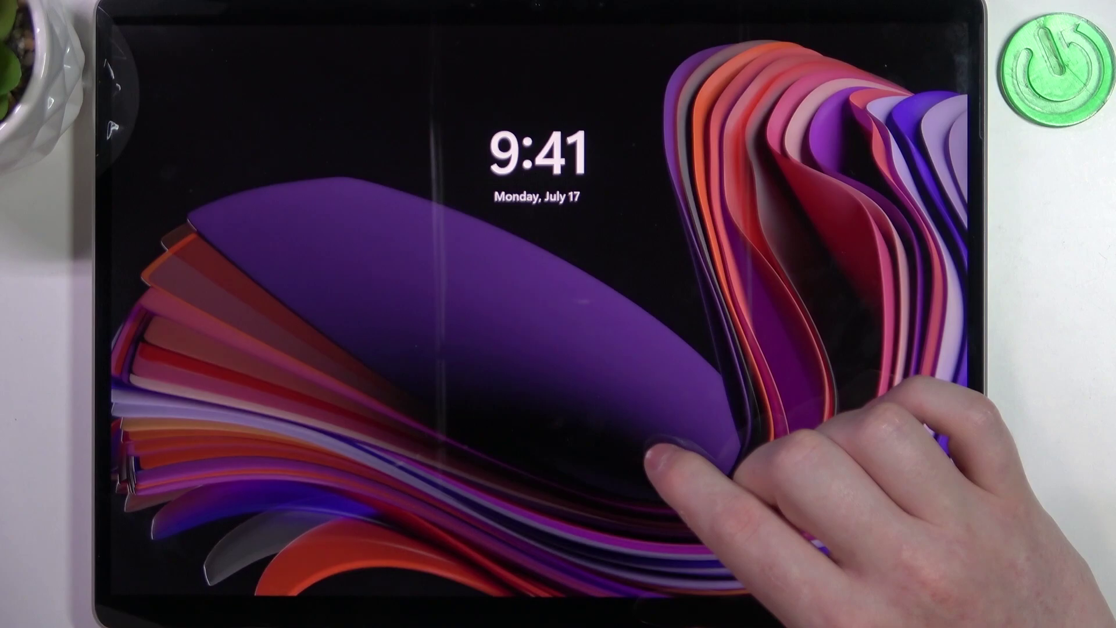
- Dismiss the lock screen, select the Gg account and sign in
click(747, 278)
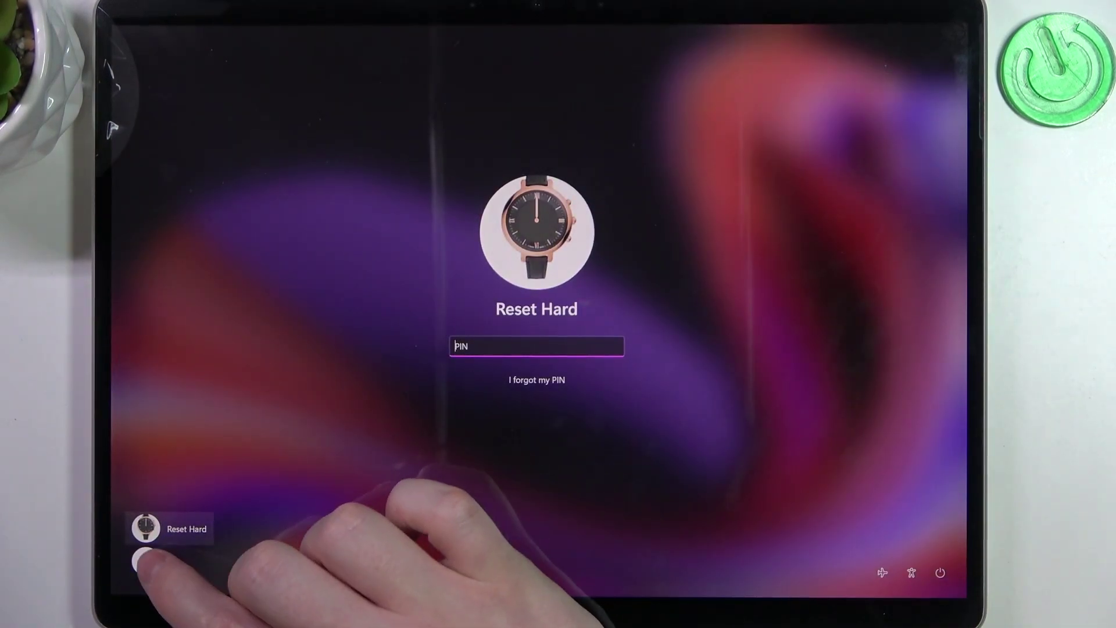
click(146, 562)
click(536, 333)
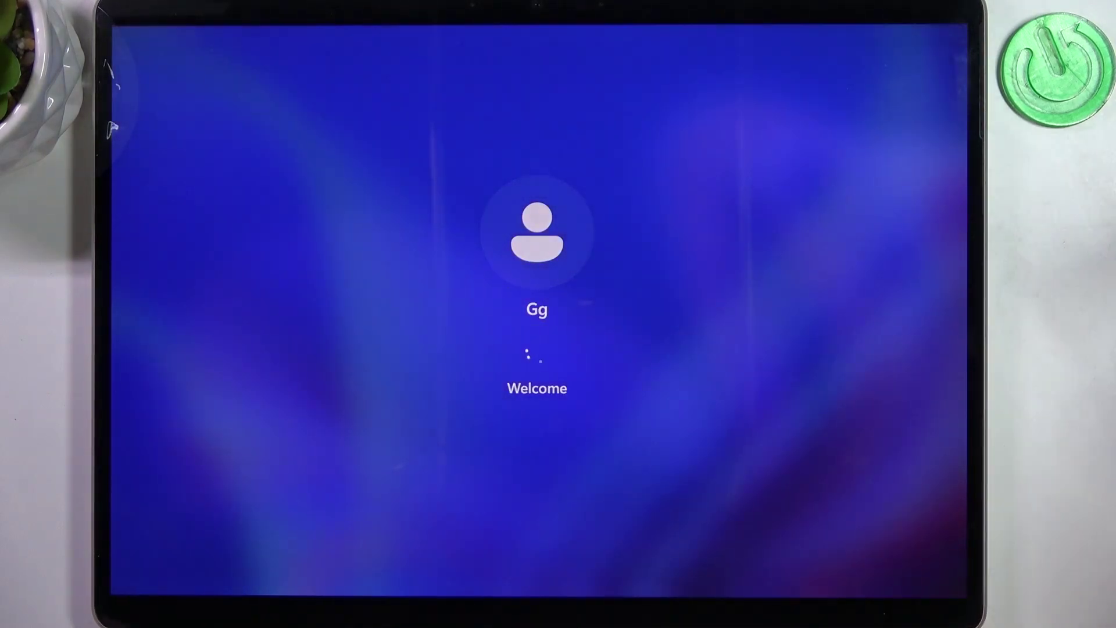